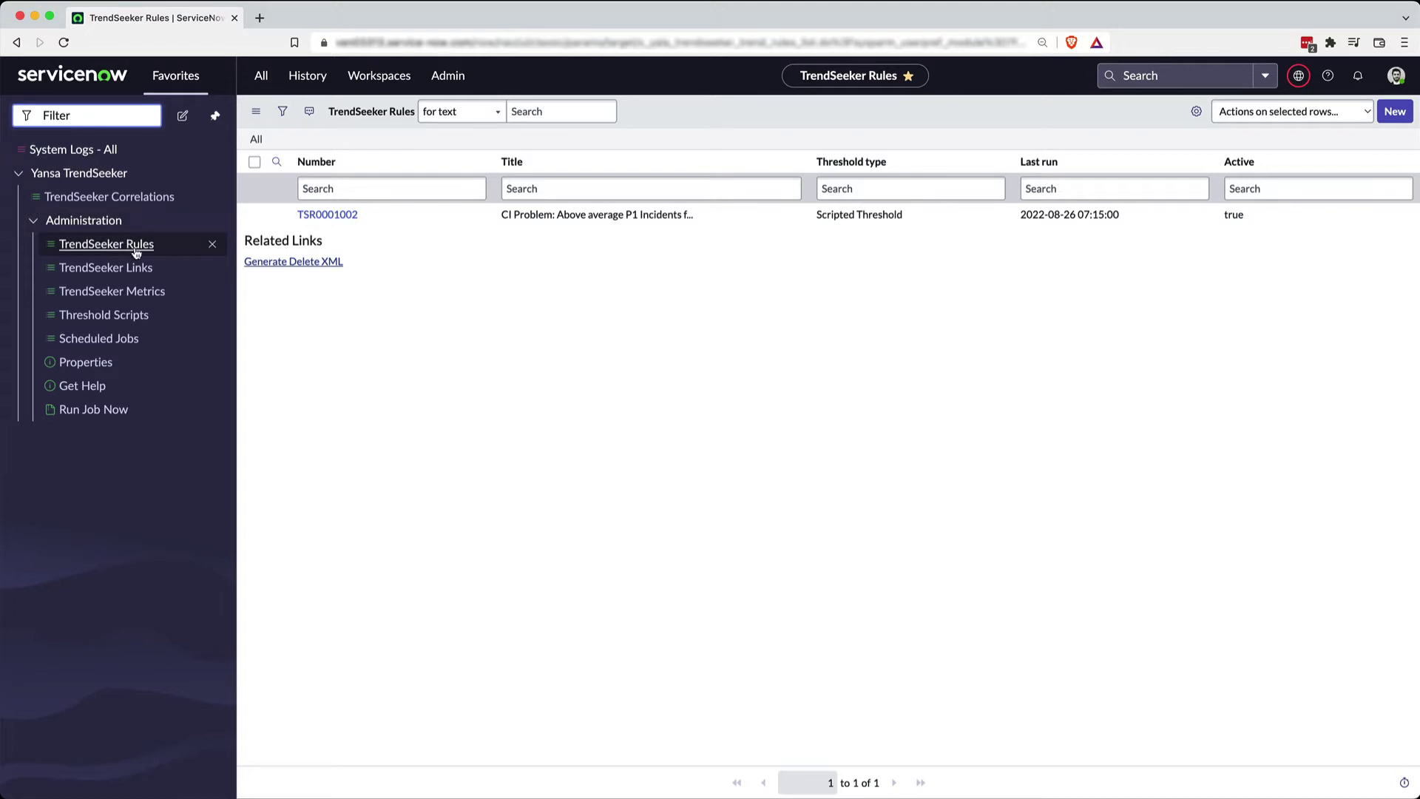
Open trend rule TSR0001002 and review its What to detect settings, including the available threshold types
{"action": "left_click", "coordinate": [331, 215]}
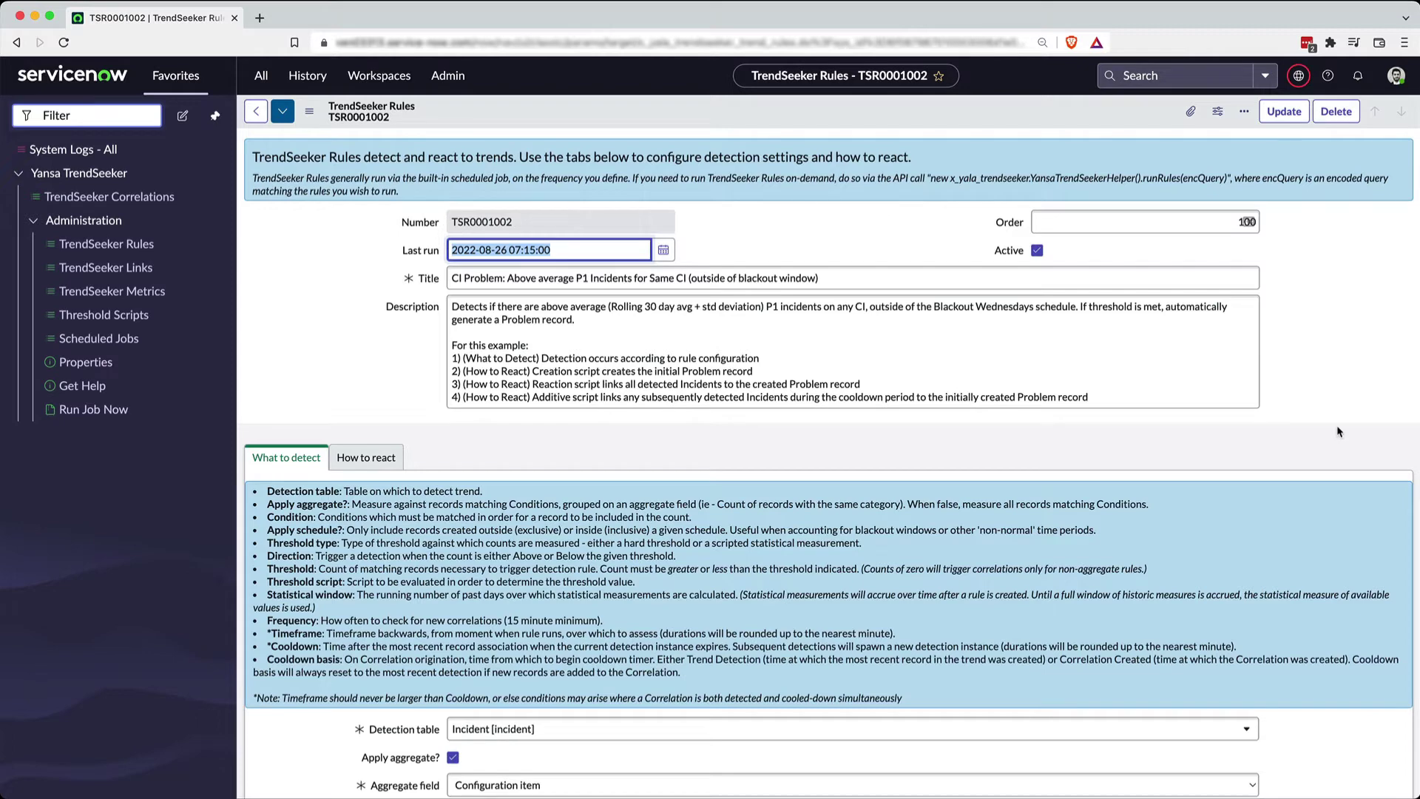
{"action": "scroll", "coordinate": [1339, 431], "scroll_direction": "down", "scroll_amount": 3}
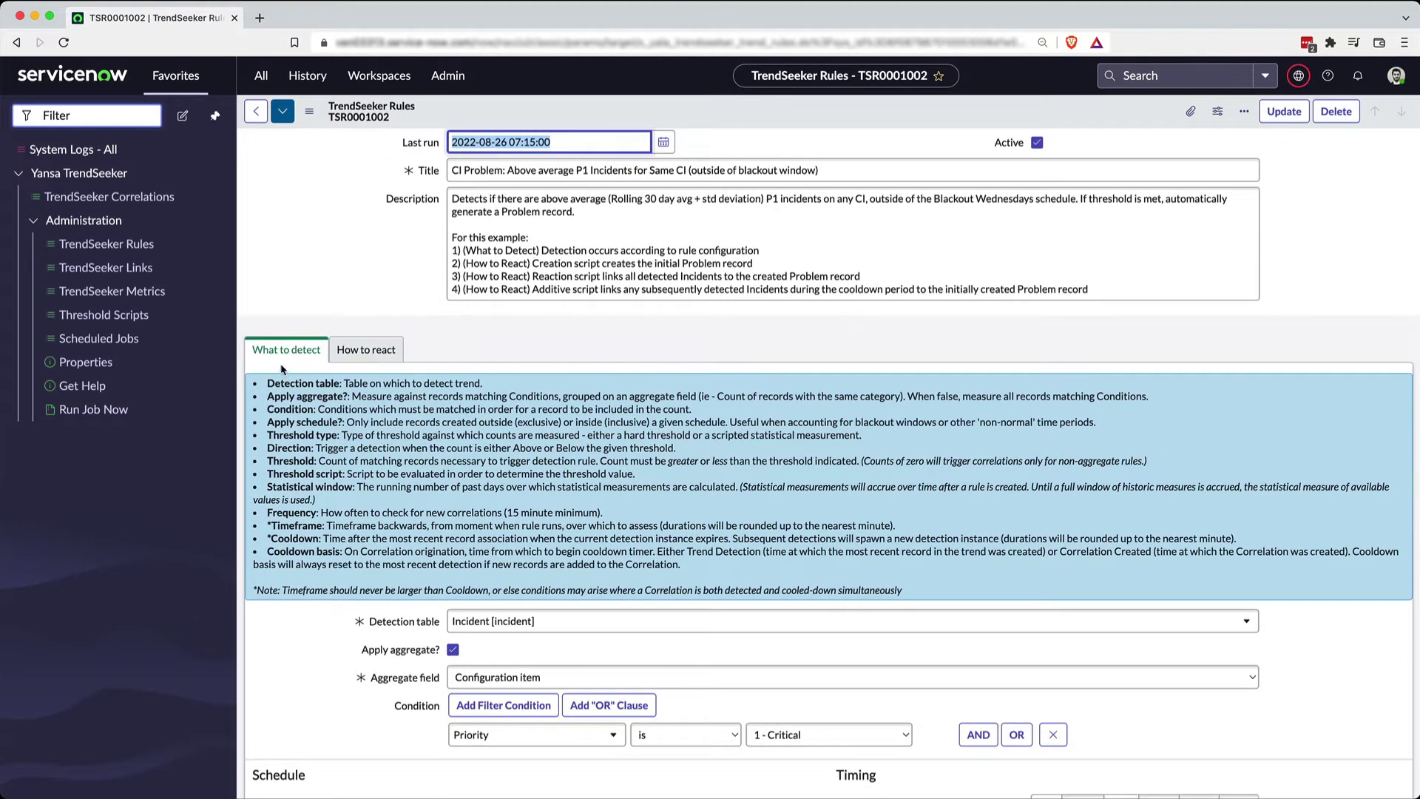
{"action": "scroll", "coordinate": [518, 508], "scroll_direction": "down", "scroll_amount": 4}
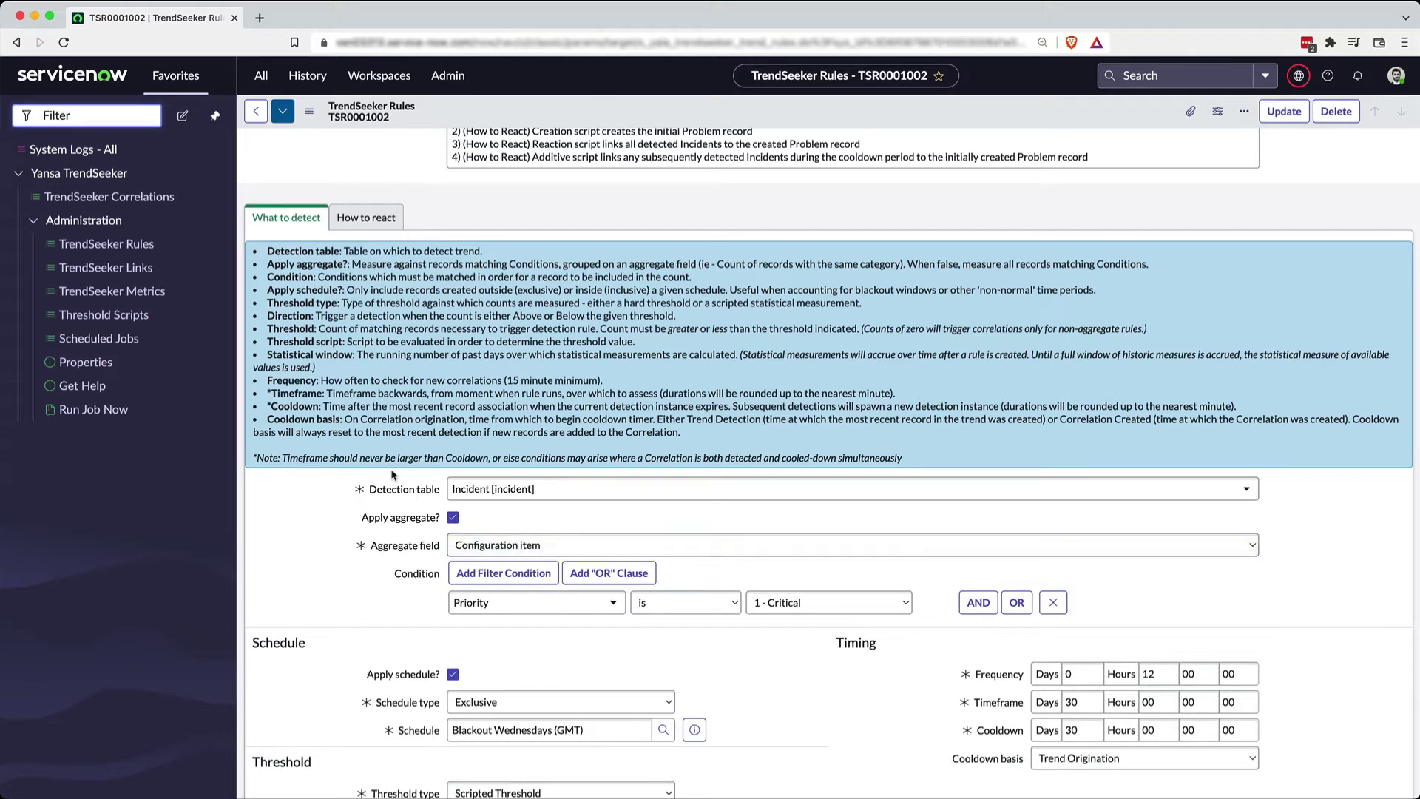
{"action": "scroll", "coordinate": [394, 477], "scroll_direction": "down", "scroll_amount": 3}
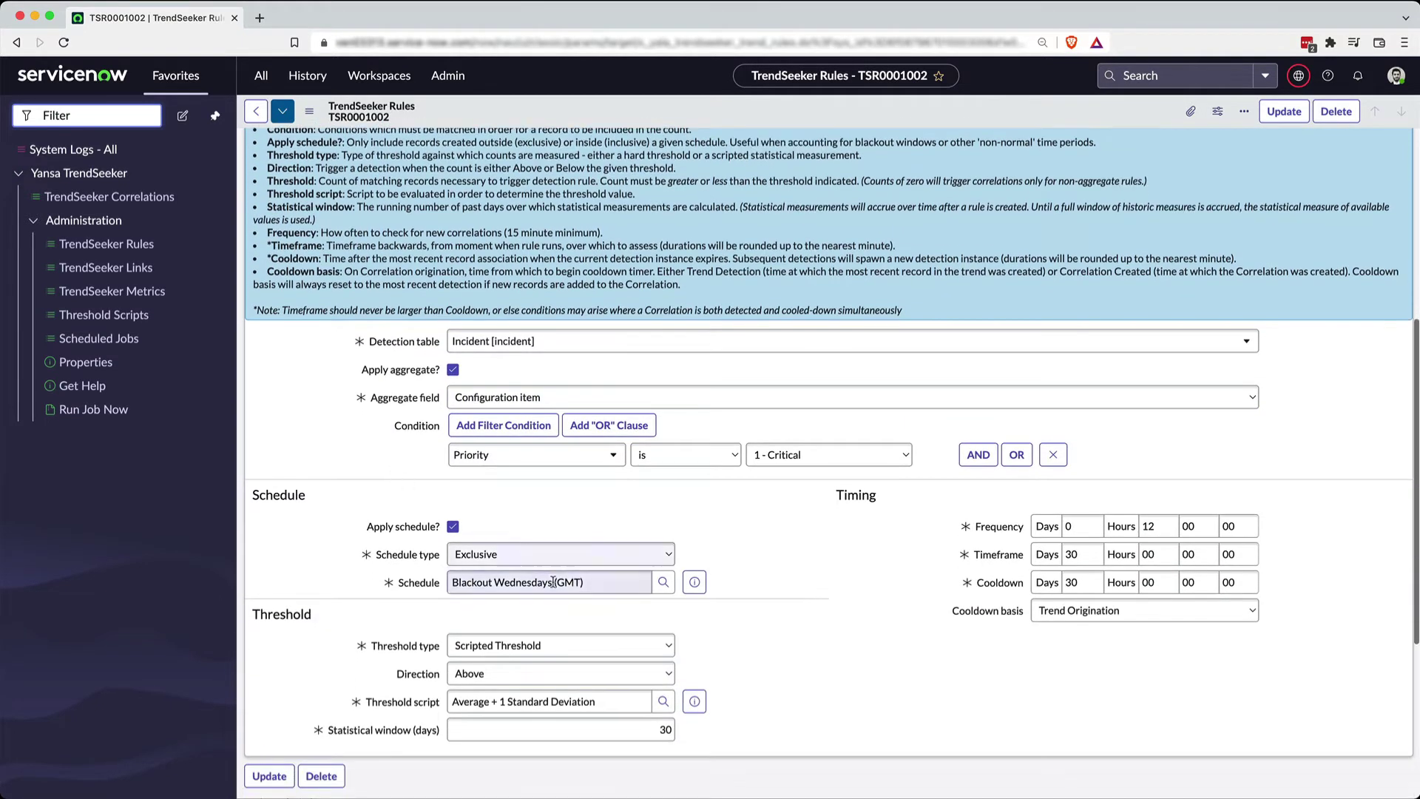
{"action": "left_click", "coordinate": [628, 646]}
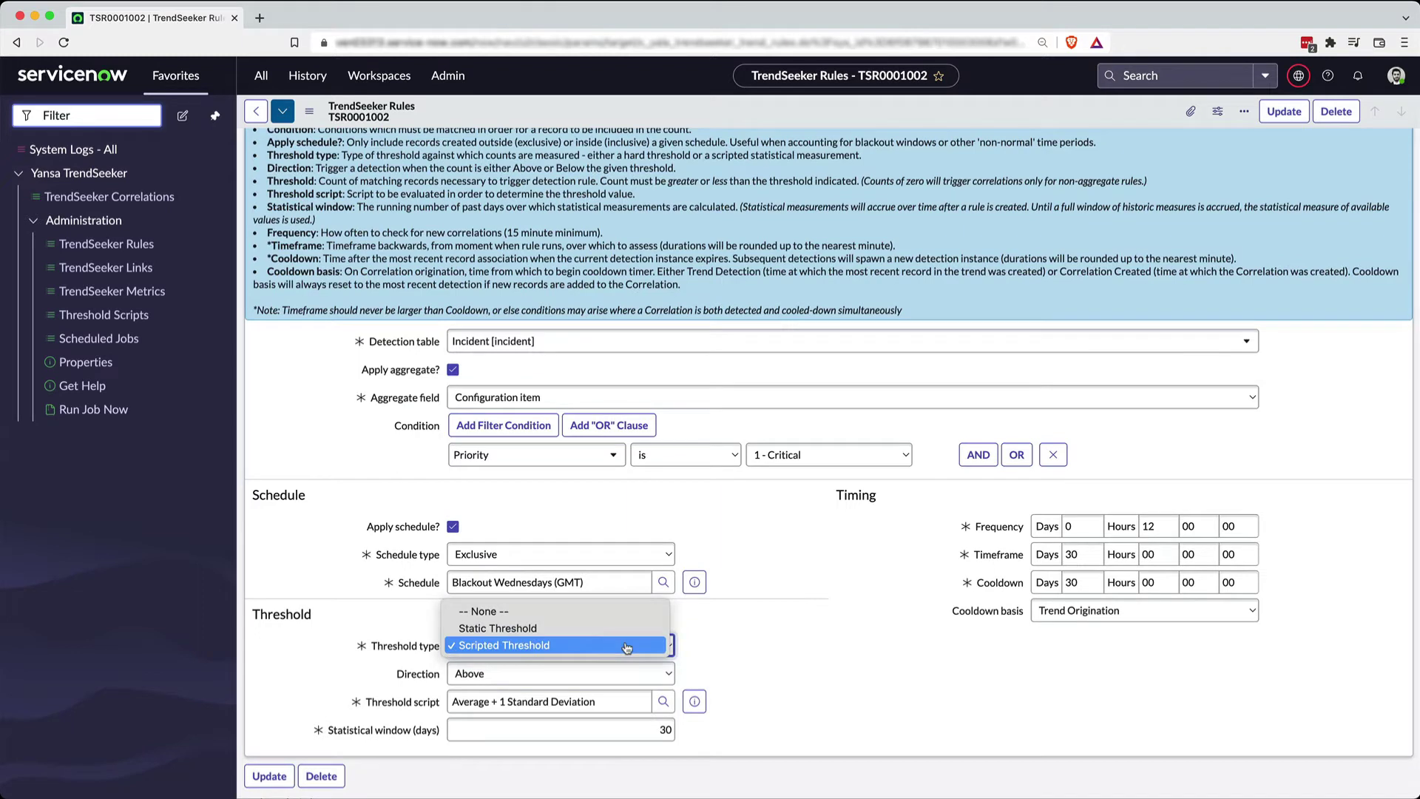
{"action": "left_click", "coordinate": [627, 646]}
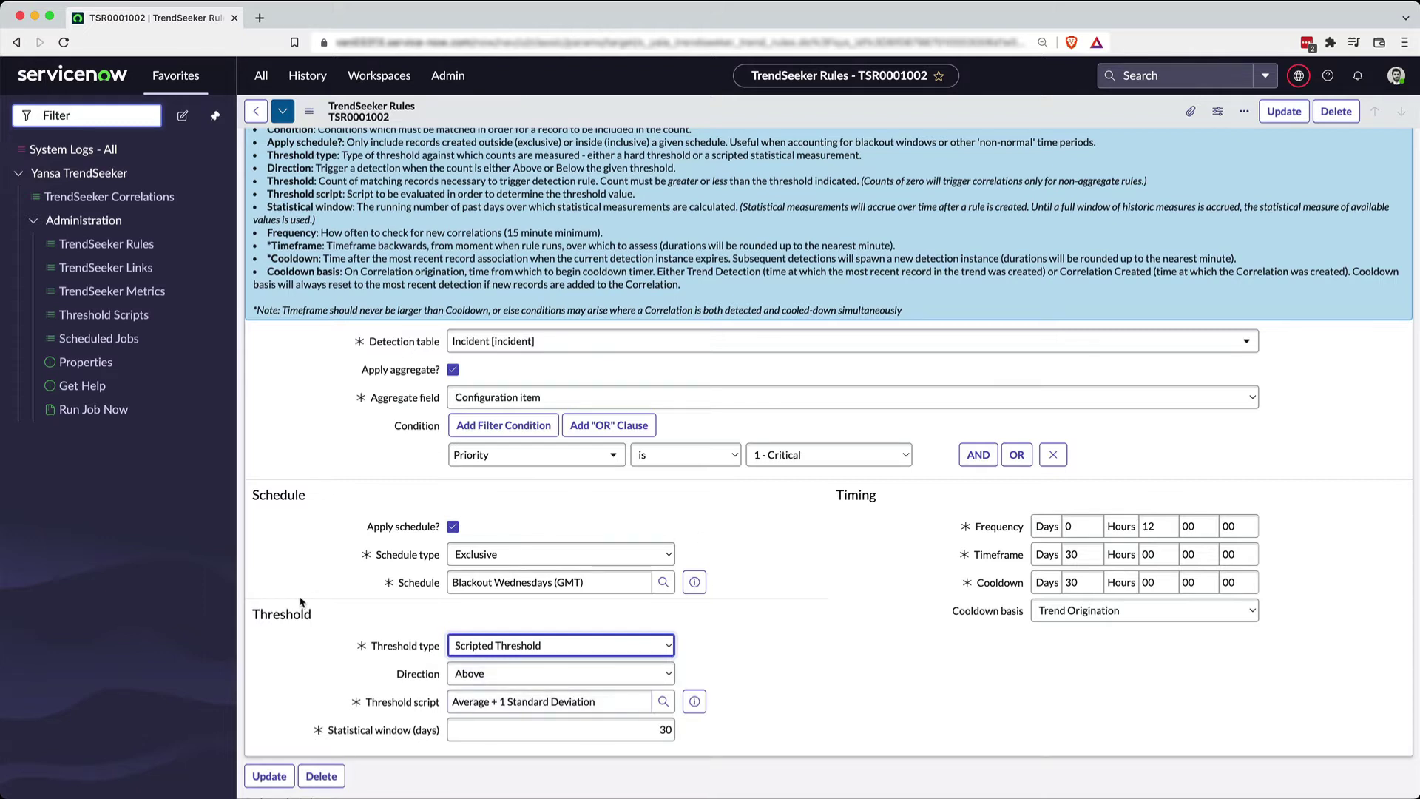
Show the rule's How to react settings and toggle Trigger event and Create record, restoring each one, to see their dependent fields
{"action": "scroll", "coordinate": [375, 649], "scroll_direction": "up", "scroll_amount": 3}
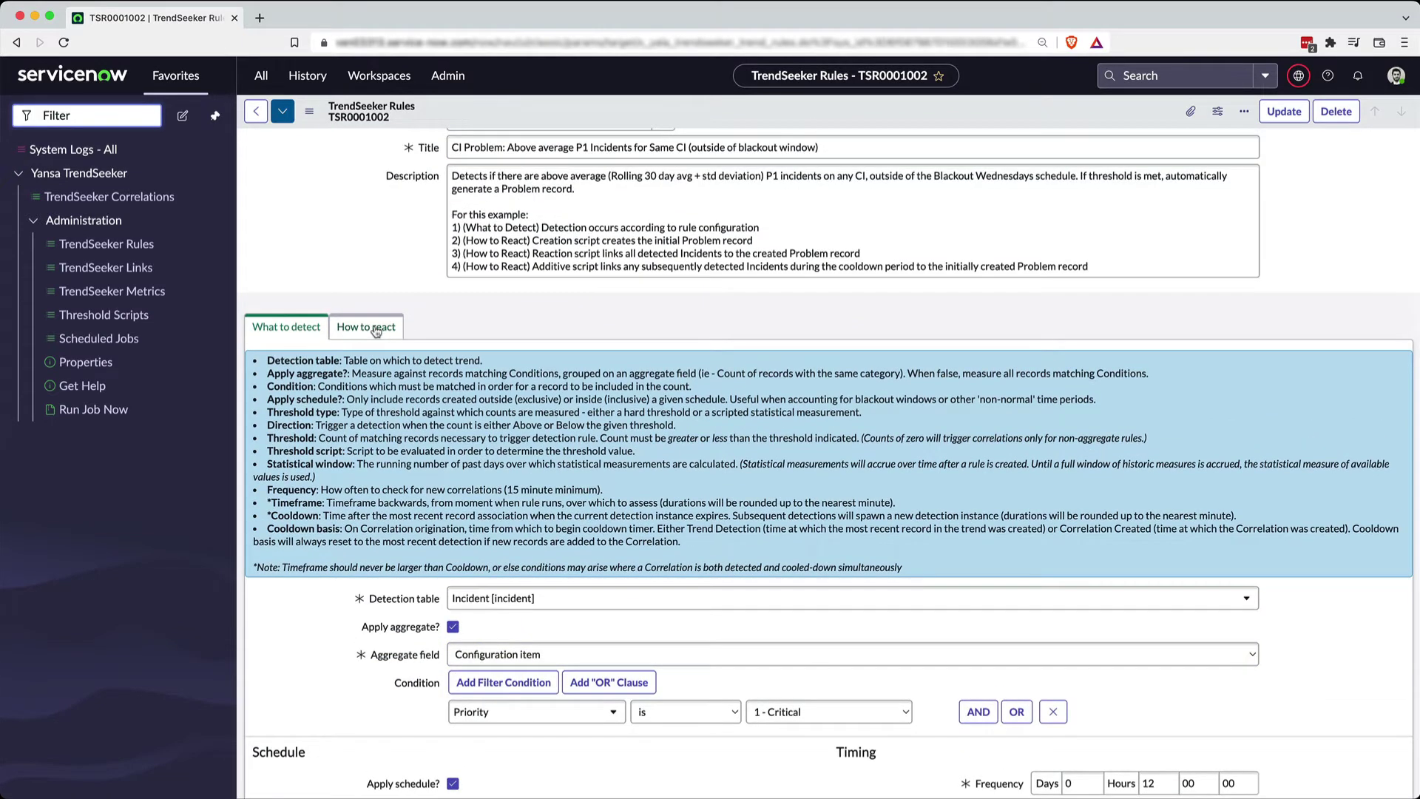
{"action": "left_click", "coordinate": [376, 329]}
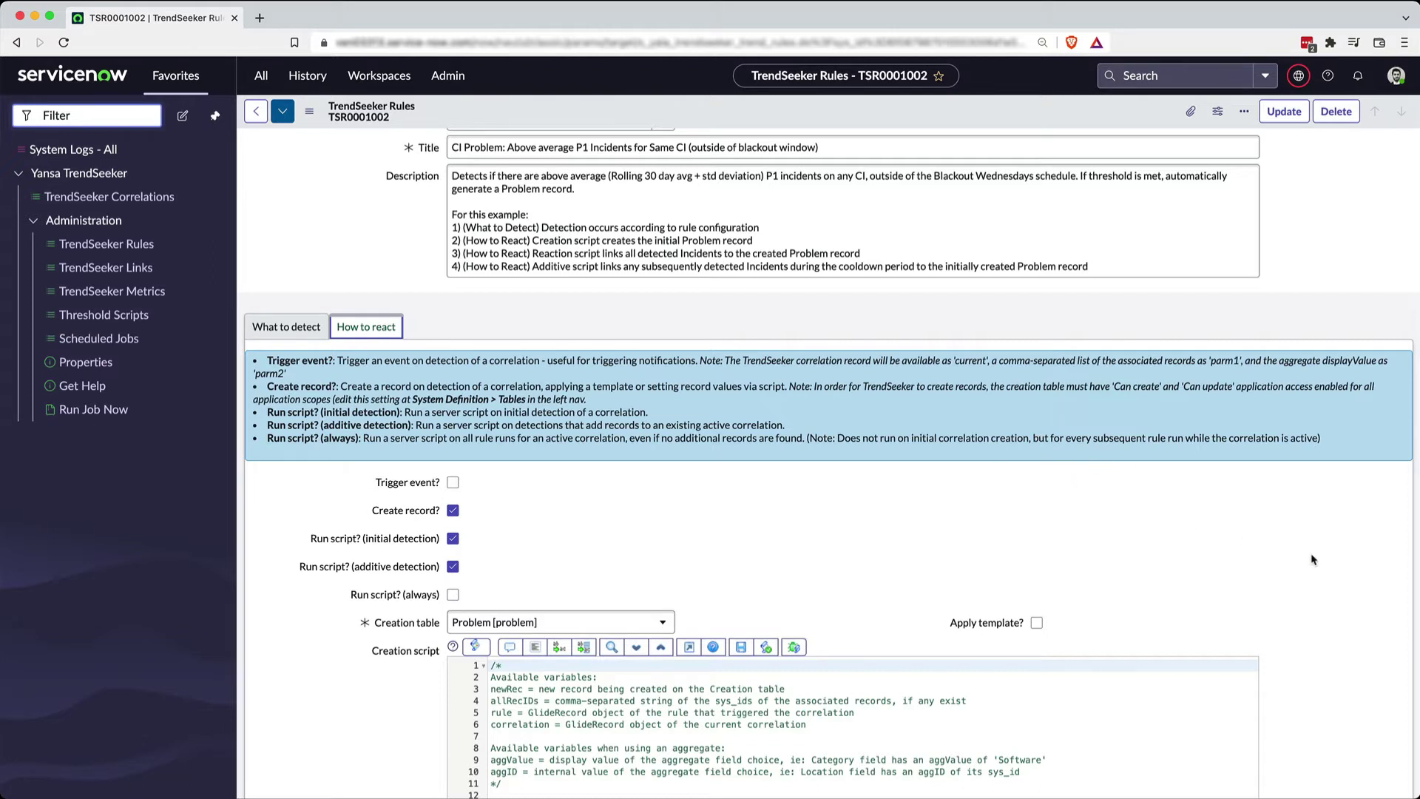
{"action": "scroll", "coordinate": [610, 462], "scroll_direction": "down", "scroll_amount": 2}
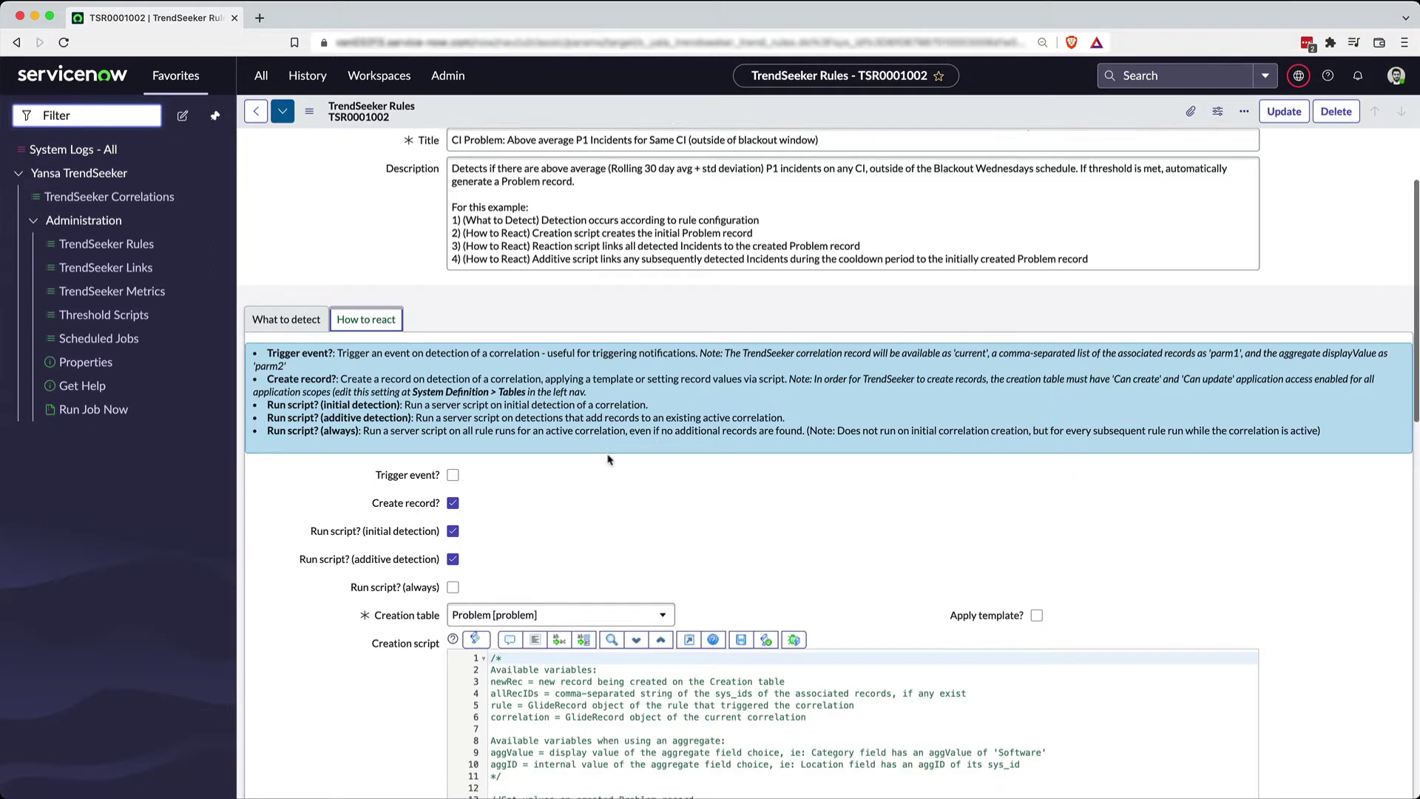
{"action": "left_click", "coordinate": [452, 413]}
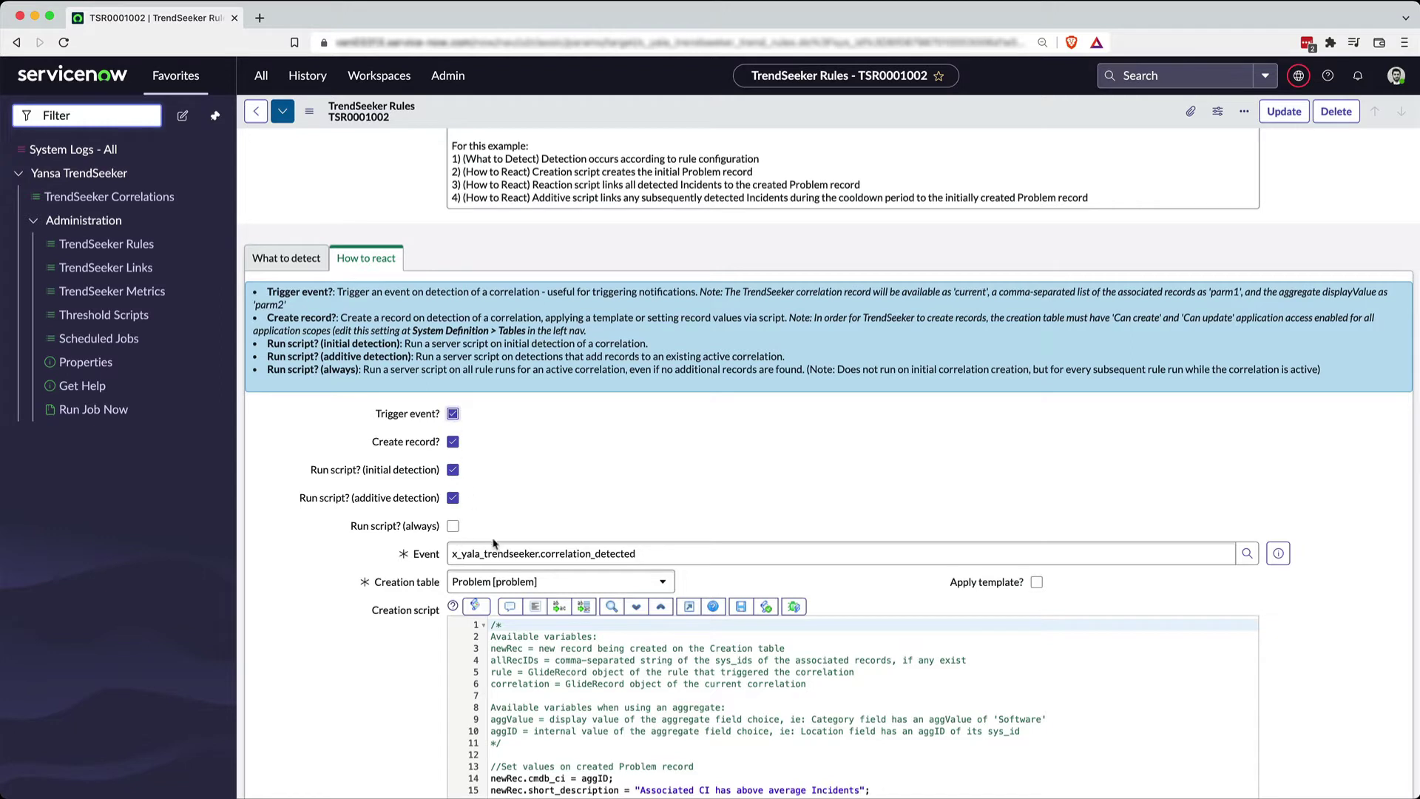
{"action": "left_click", "coordinate": [456, 419]}
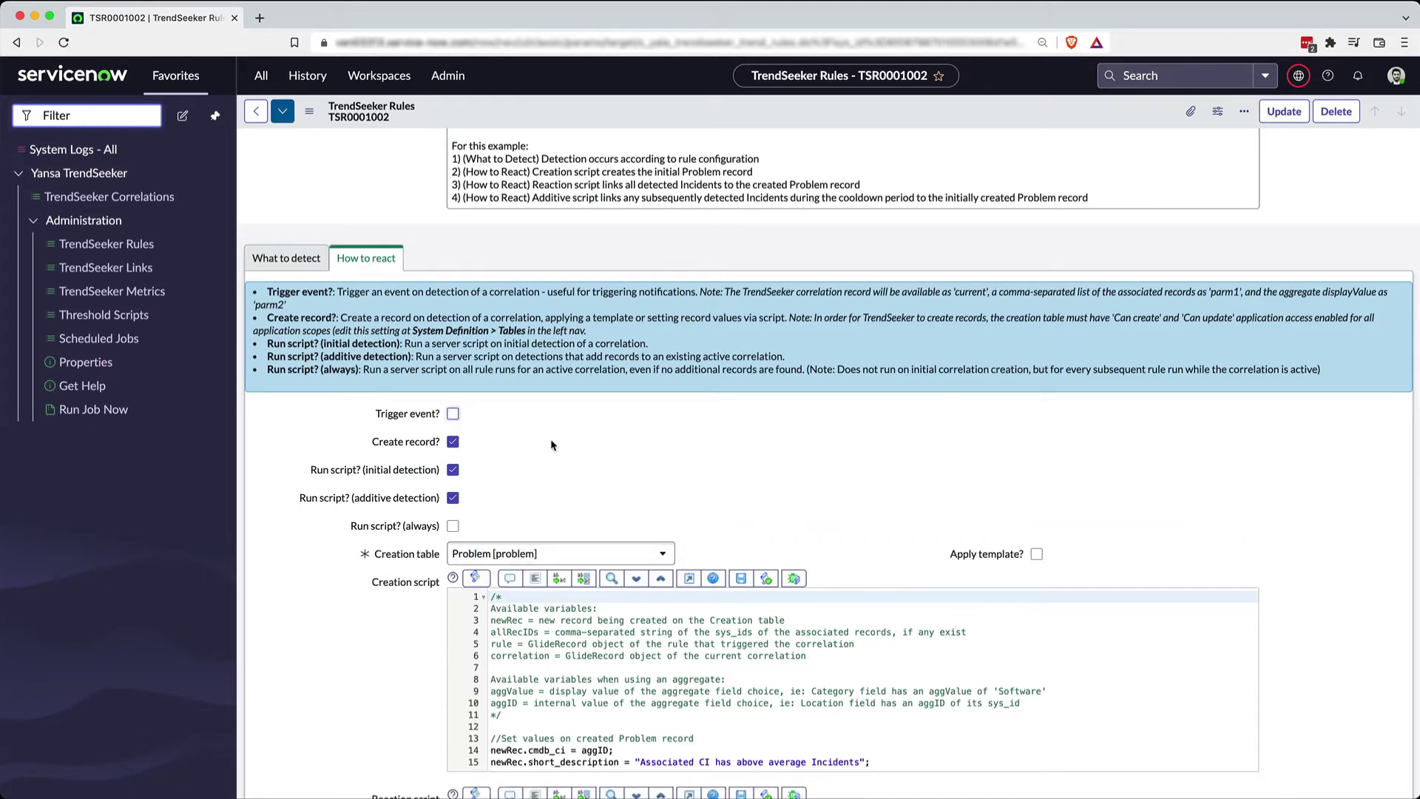
{"action": "left_click", "coordinate": [454, 443]}
{"action": "left_click", "coordinate": [455, 444]}
Examine the rule's Creation, Reaction and Additive scripts, including the lines that set values on the created Problem record
{"action": "scroll", "coordinate": [786, 419], "scroll_direction": "down", "scroll_amount": 2}
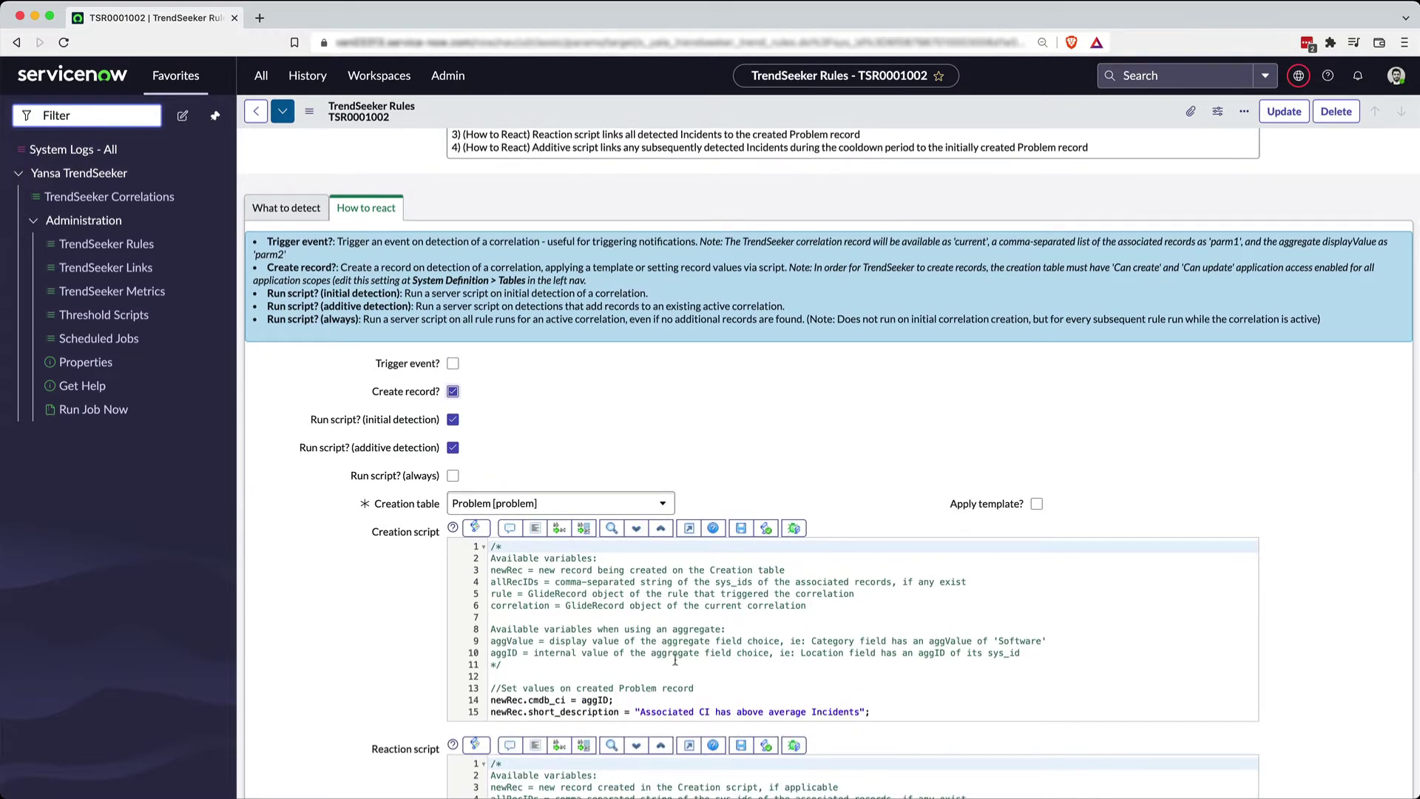
{"action": "left_click_drag", "start_coordinate": [490, 700], "coordinate": [872, 712]}
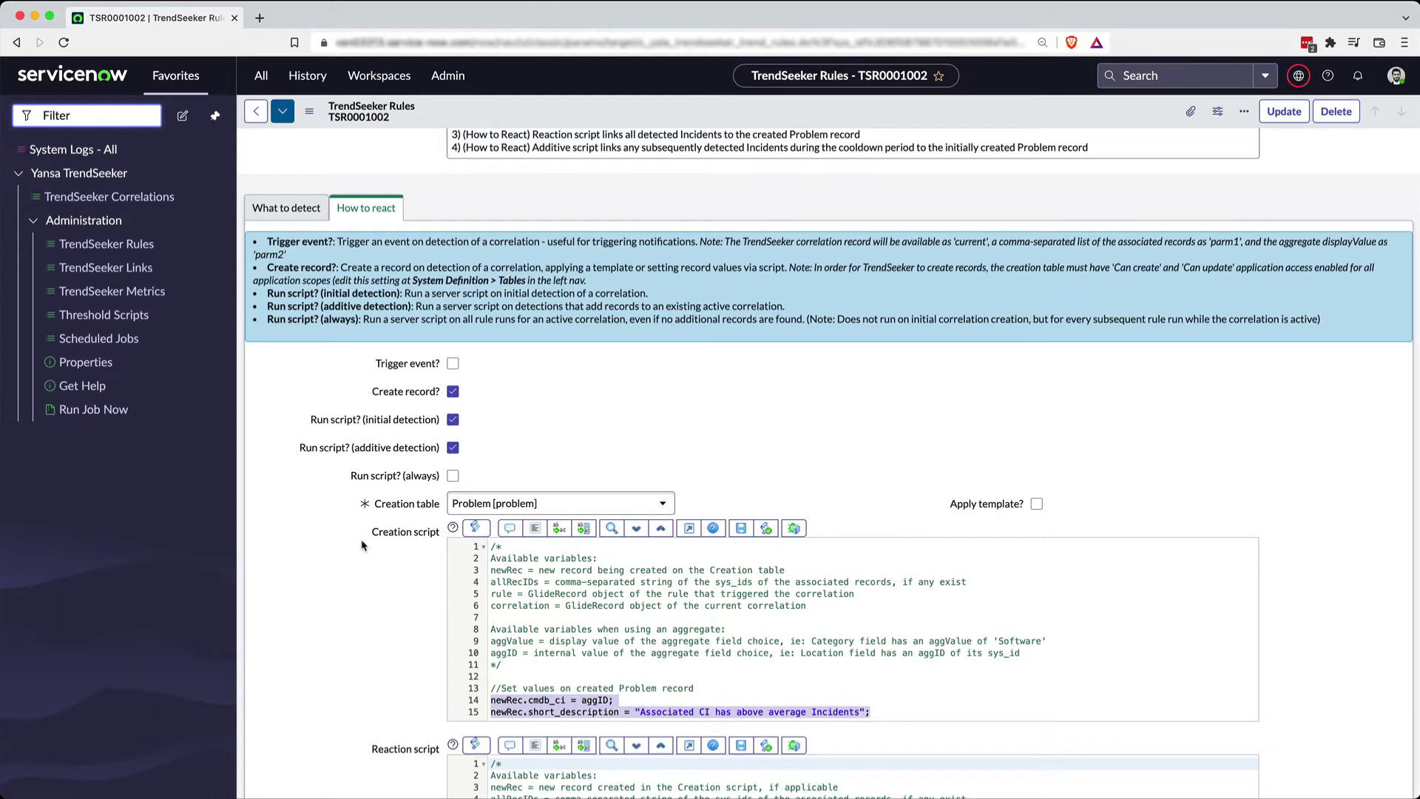
{"action": "left_click", "coordinate": [850, 668]}
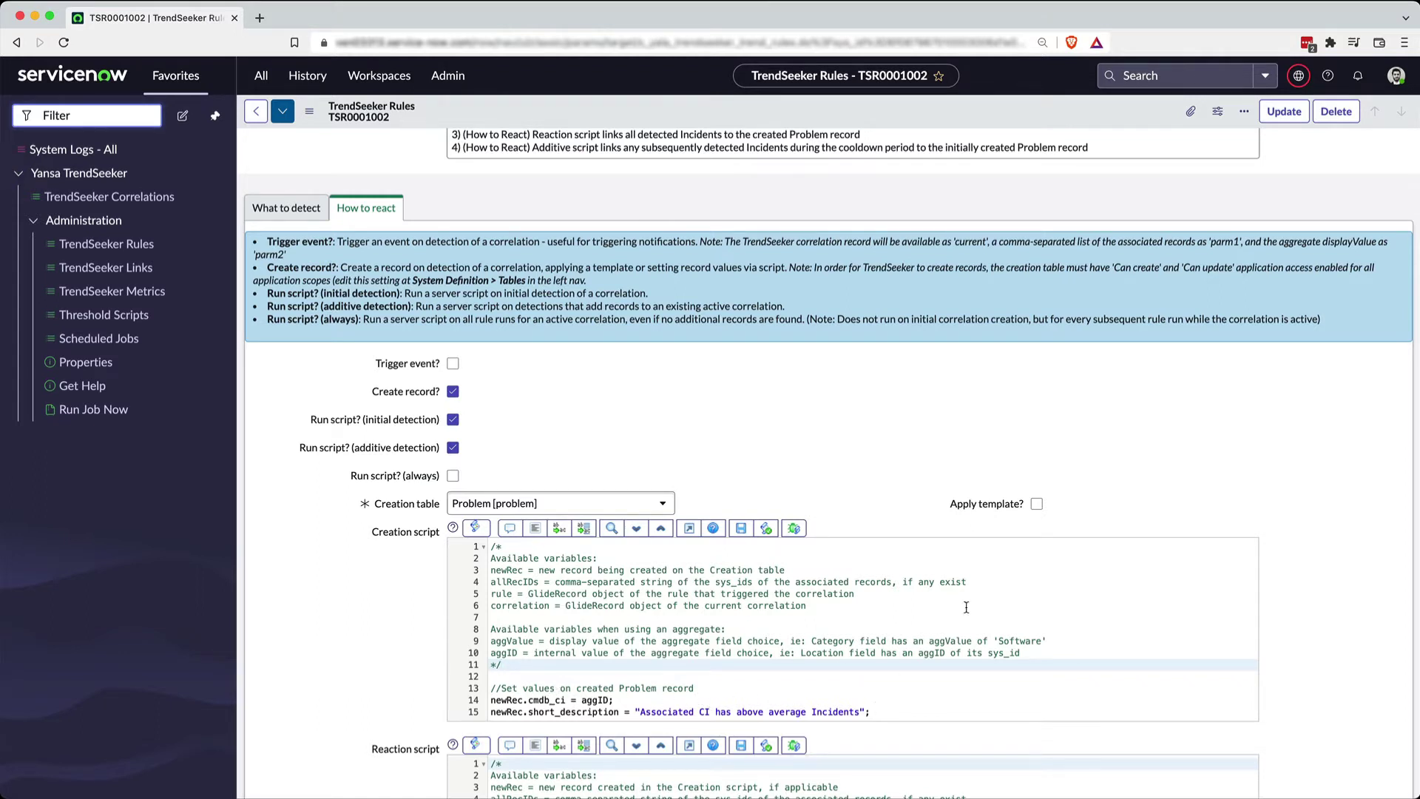
{"action": "scroll", "coordinate": [776, 379], "scroll_direction": "down", "scroll_amount": 1}
{"action": "scroll", "coordinate": [777, 378], "scroll_direction": "down", "scroll_amount": 1}
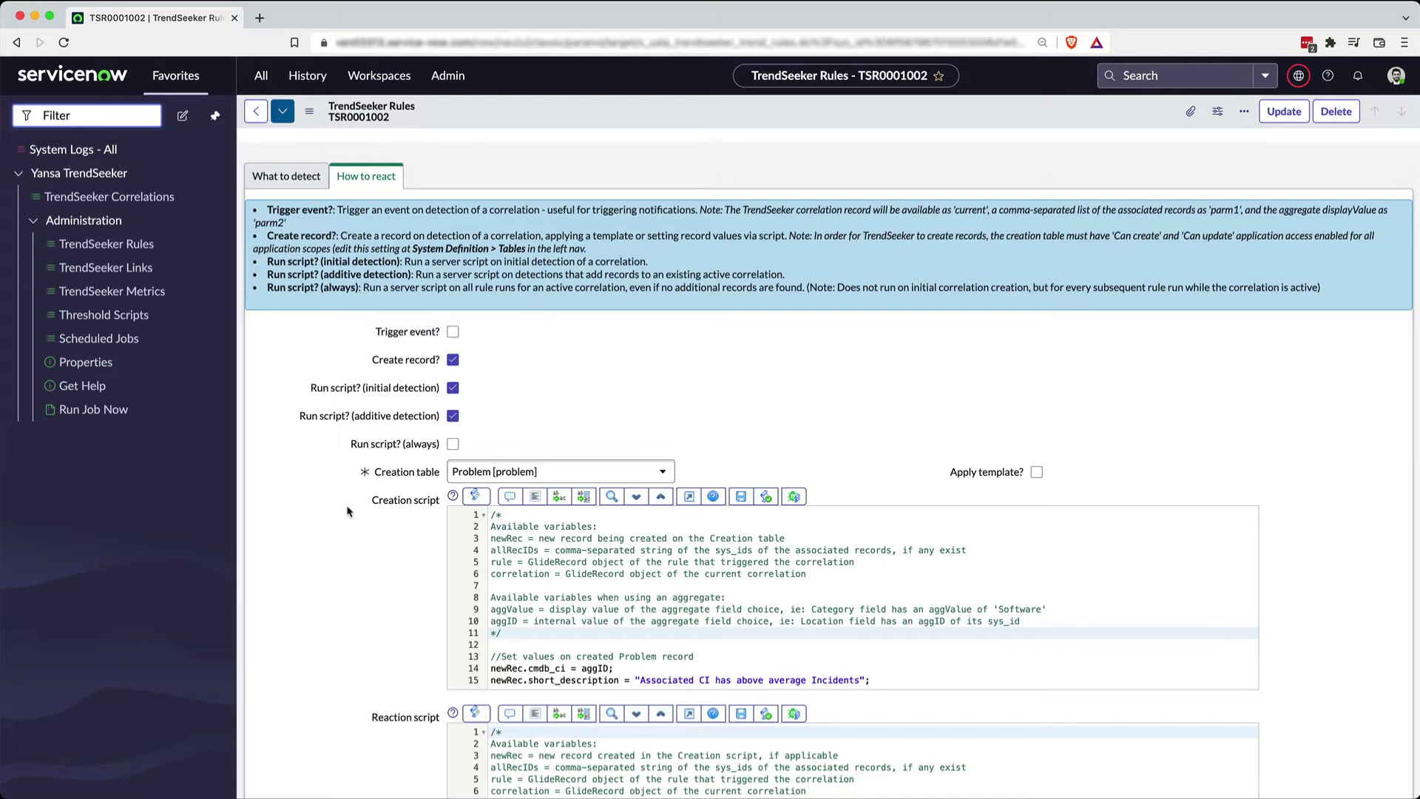
{"action": "scroll", "coordinate": [364, 562], "scroll_direction": "down", "scroll_amount": 5}
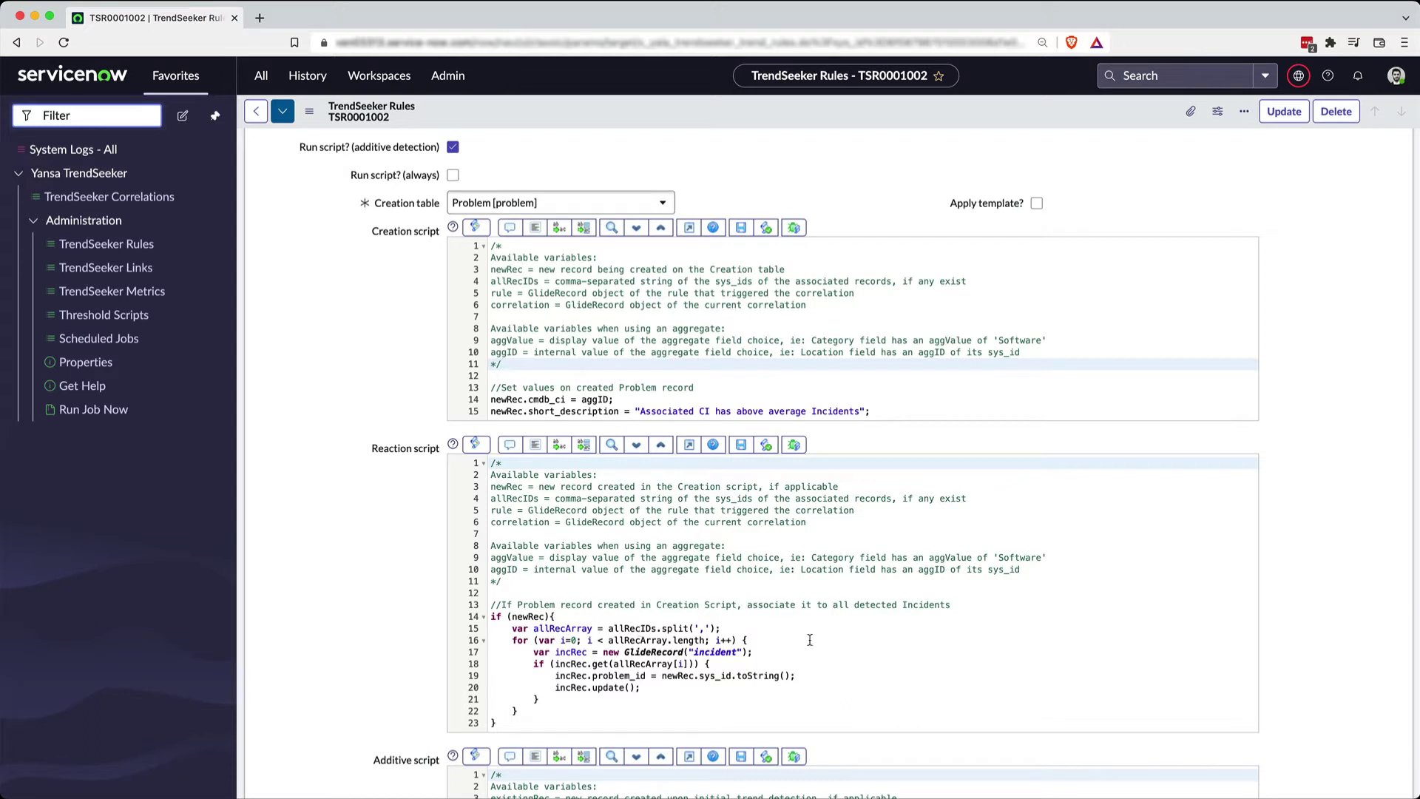
{"action": "scroll", "coordinate": [1300, 547], "scroll_direction": "down", "scroll_amount": 2}
{"action": "scroll", "coordinate": [1300, 548], "scroll_direction": "down", "scroll_amount": 3}
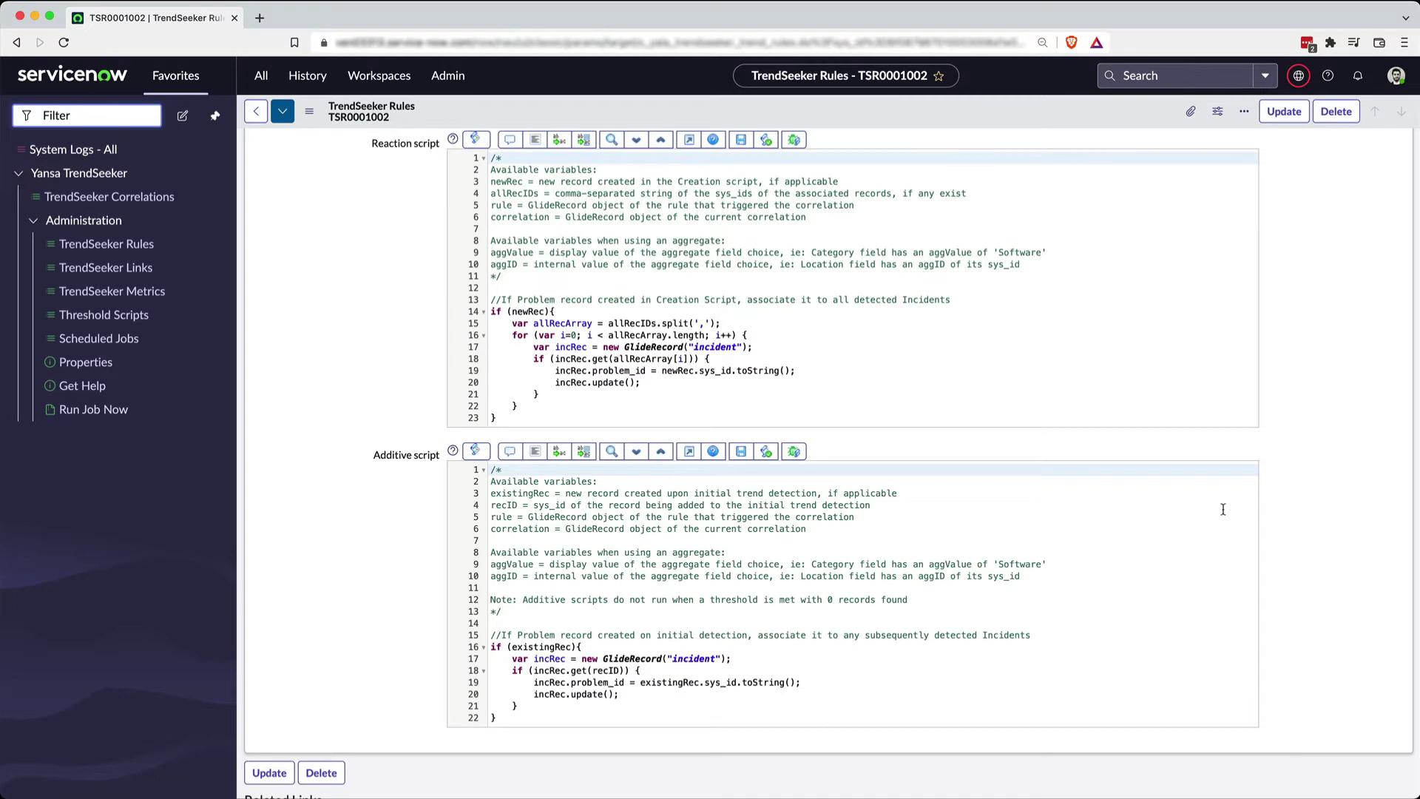
{"action": "scroll", "coordinate": [1288, 490], "scroll_direction": "down", "scroll_amount": 3}
Toggle the Apply template option beside the Problem creation table and restore it, to check the template alternative
{"action": "scroll", "coordinate": [439, 281], "scroll_direction": "up", "scroll_amount": 10}
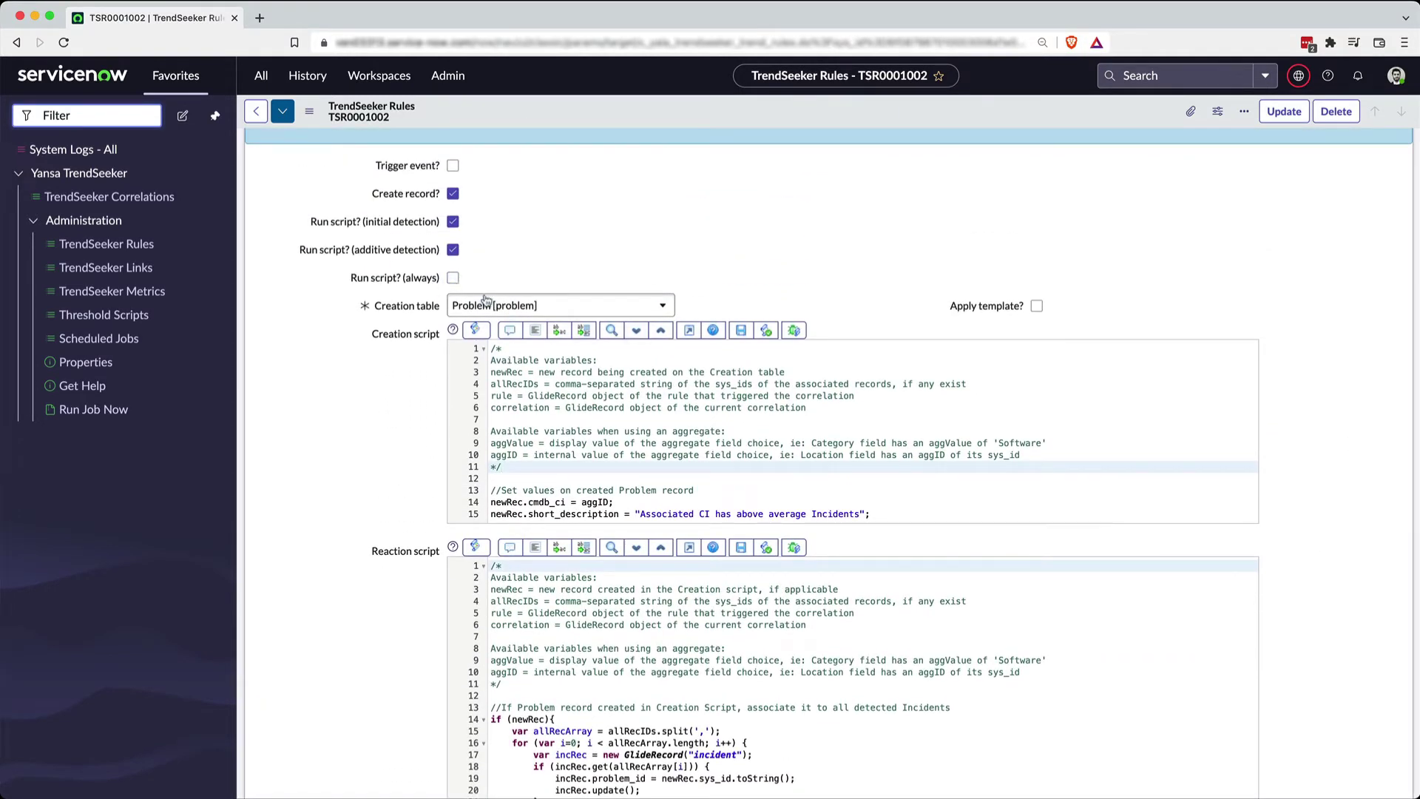
{"action": "scroll", "coordinate": [1040, 264], "scroll_direction": "up", "scroll_amount": 1}
{"action": "scroll", "coordinate": [1040, 264], "scroll_direction": "up", "scroll_amount": 2}
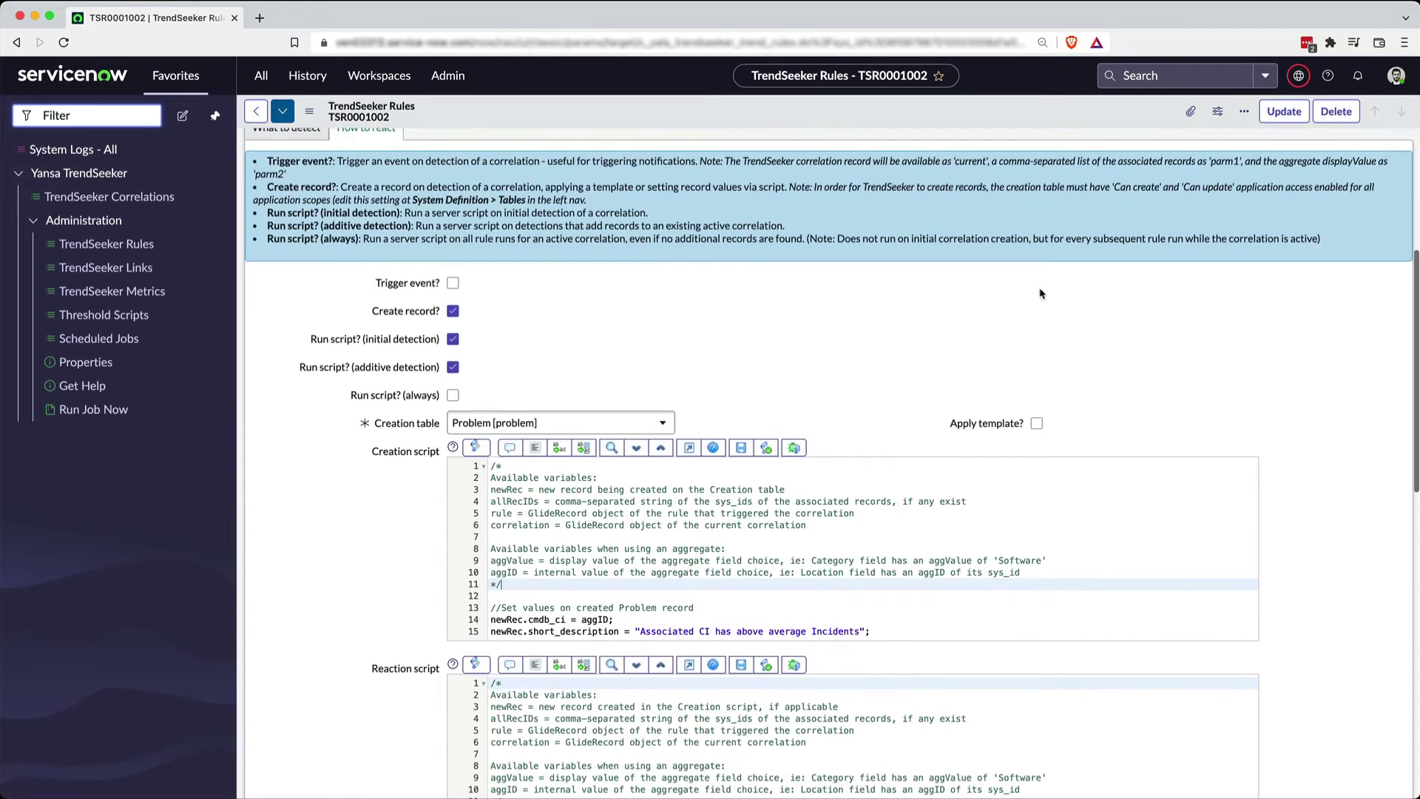
{"action": "left_click", "coordinate": [1036, 423]}
{"action": "left_click", "coordinate": [1036, 423]}
Go back to the What to detect settings and review the rule's condition, schedule, timing and threshold
{"action": "scroll", "coordinate": [610, 306], "scroll_direction": "up", "scroll_amount": 2}
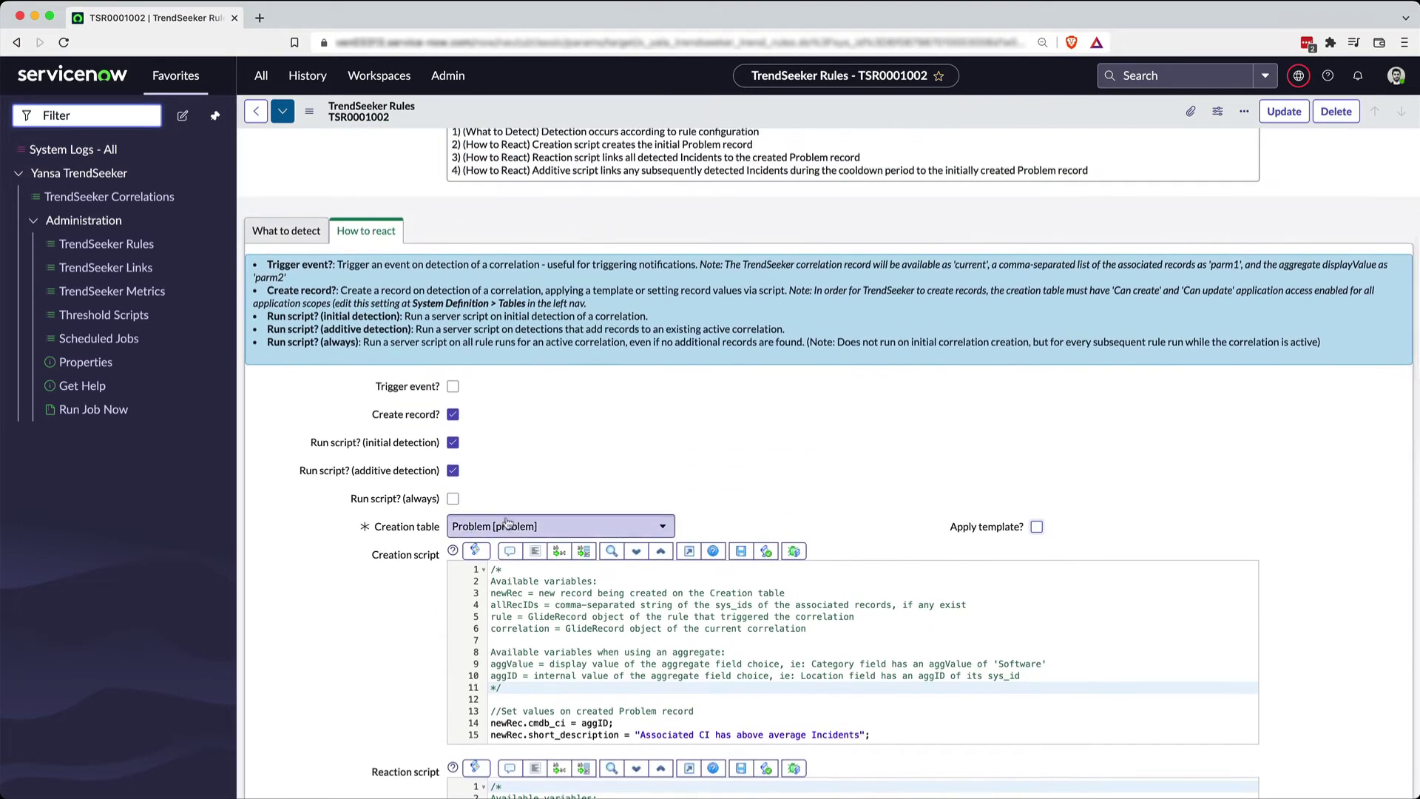
{"action": "left_click", "coordinate": [260, 231]}
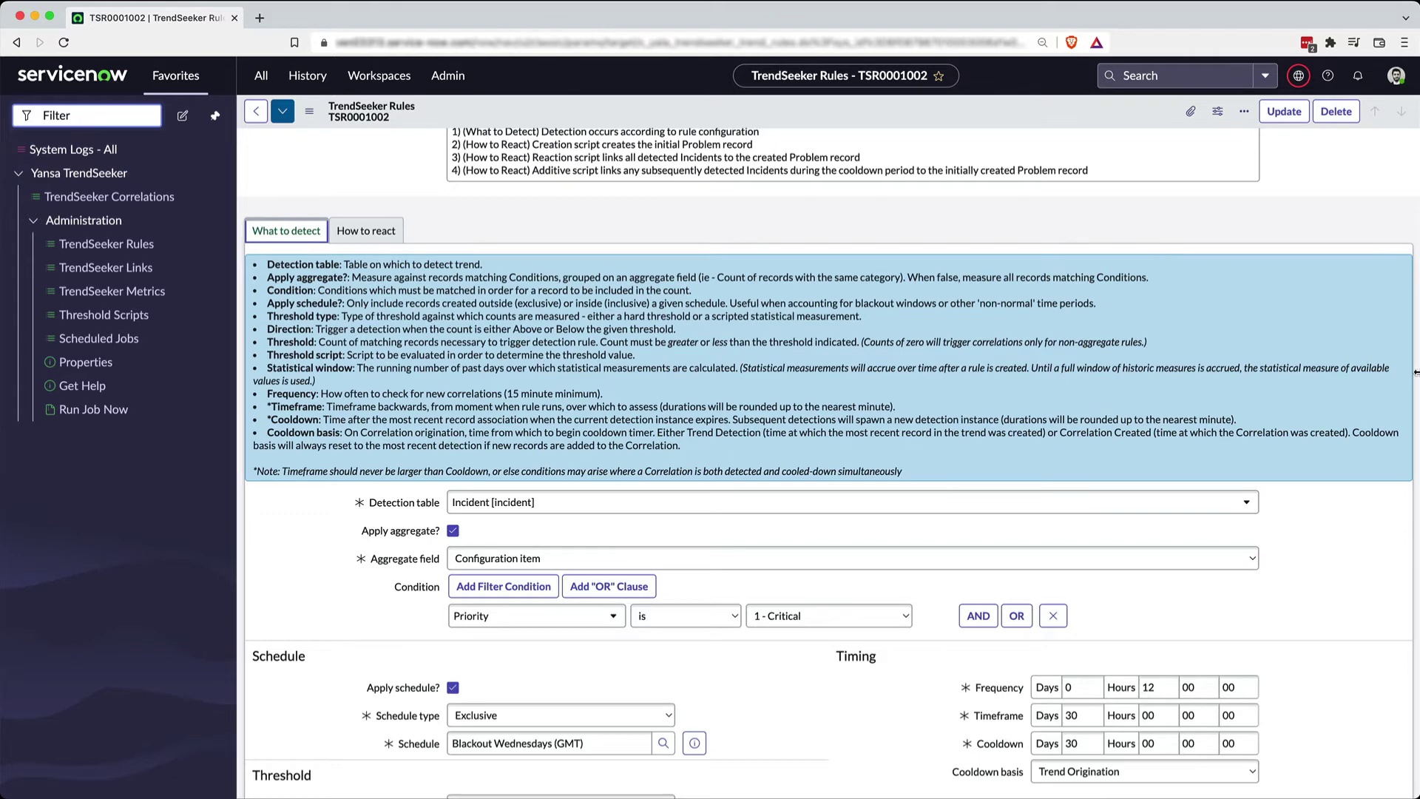
{"action": "scroll", "coordinate": [1380, 420], "scroll_direction": "down", "scroll_amount": 3}
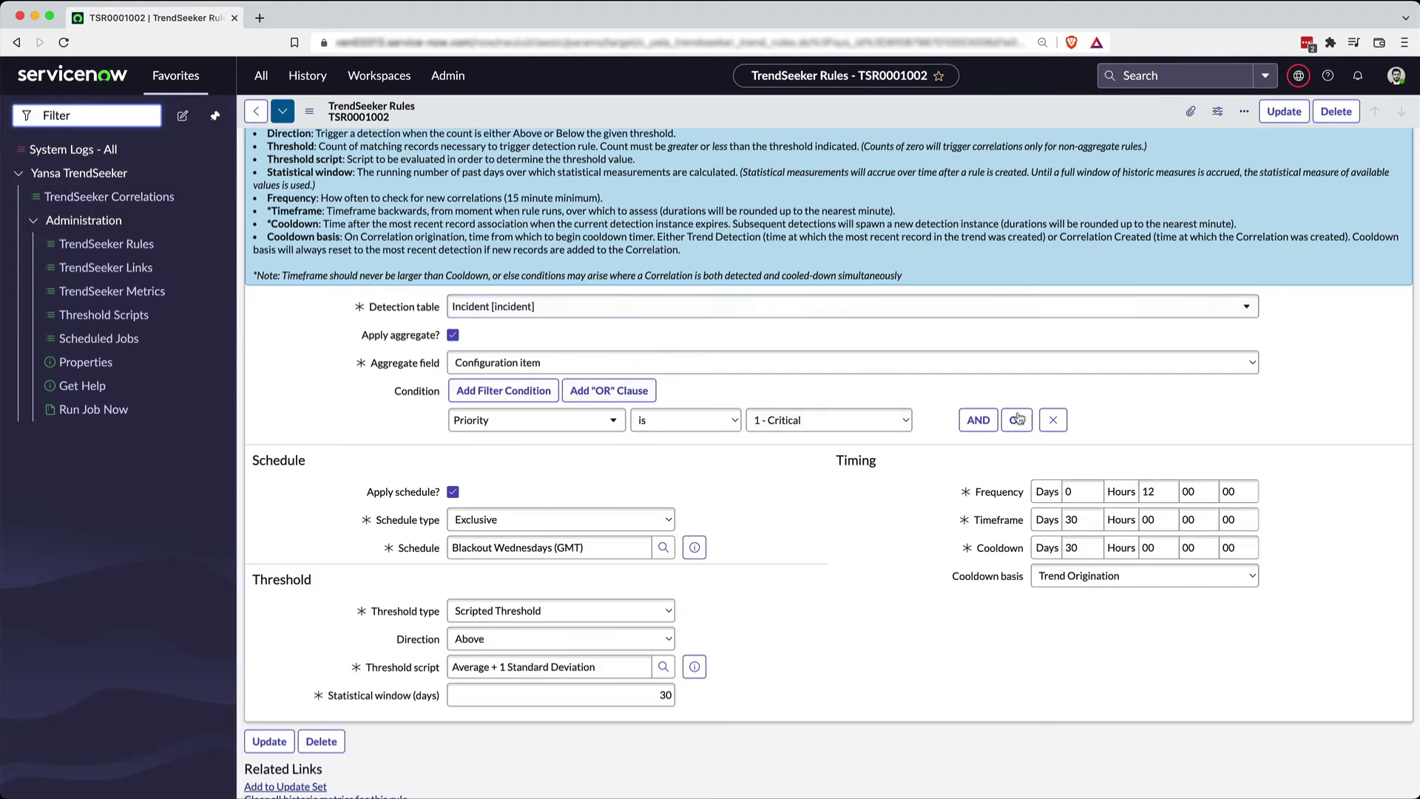
{"action": "scroll", "coordinate": [736, 407], "scroll_direction": "up", "scroll_amount": 6}
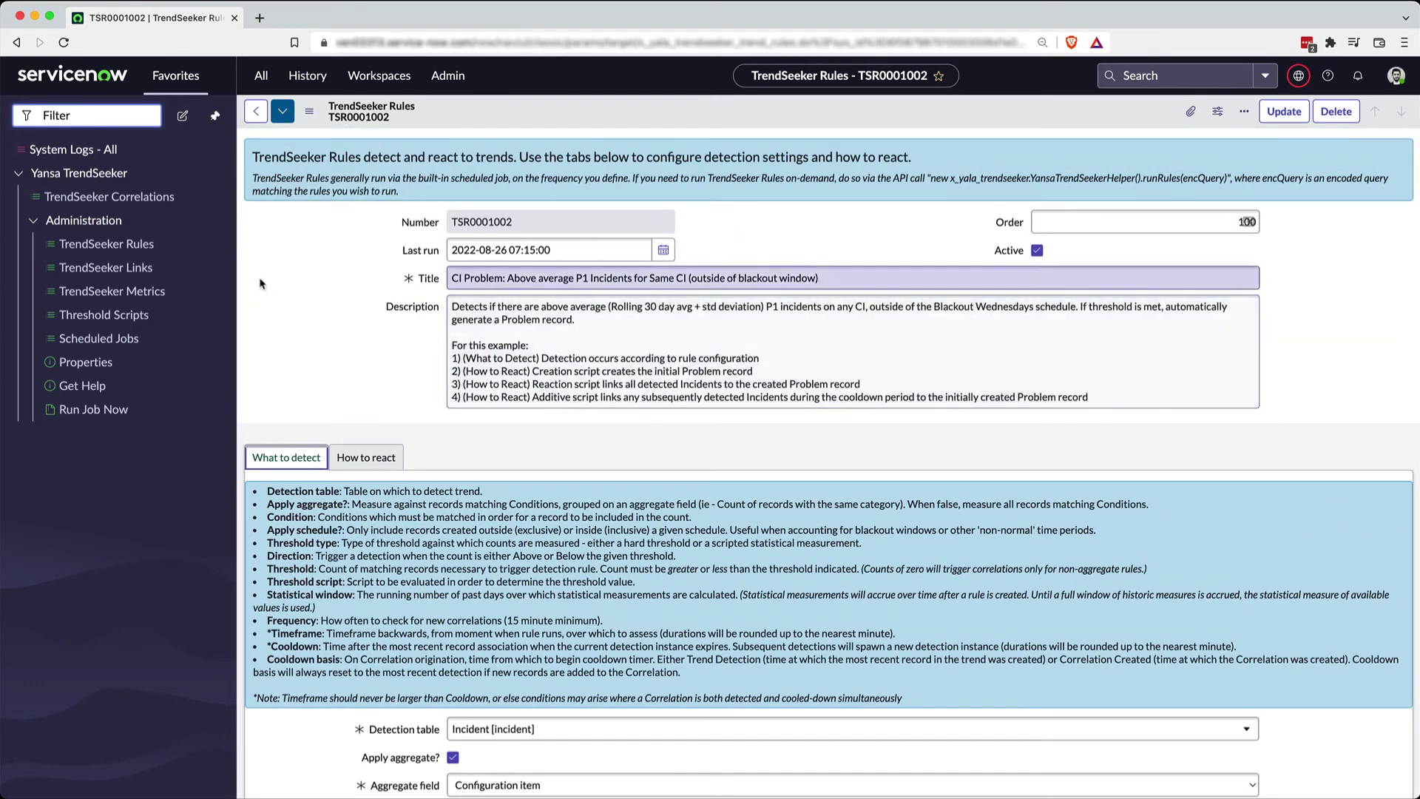
Open correlation TSC0001001 from the TrendSeeker Correlations list to inspect its description and linked records
{"action": "left_click", "coordinate": [139, 198]}
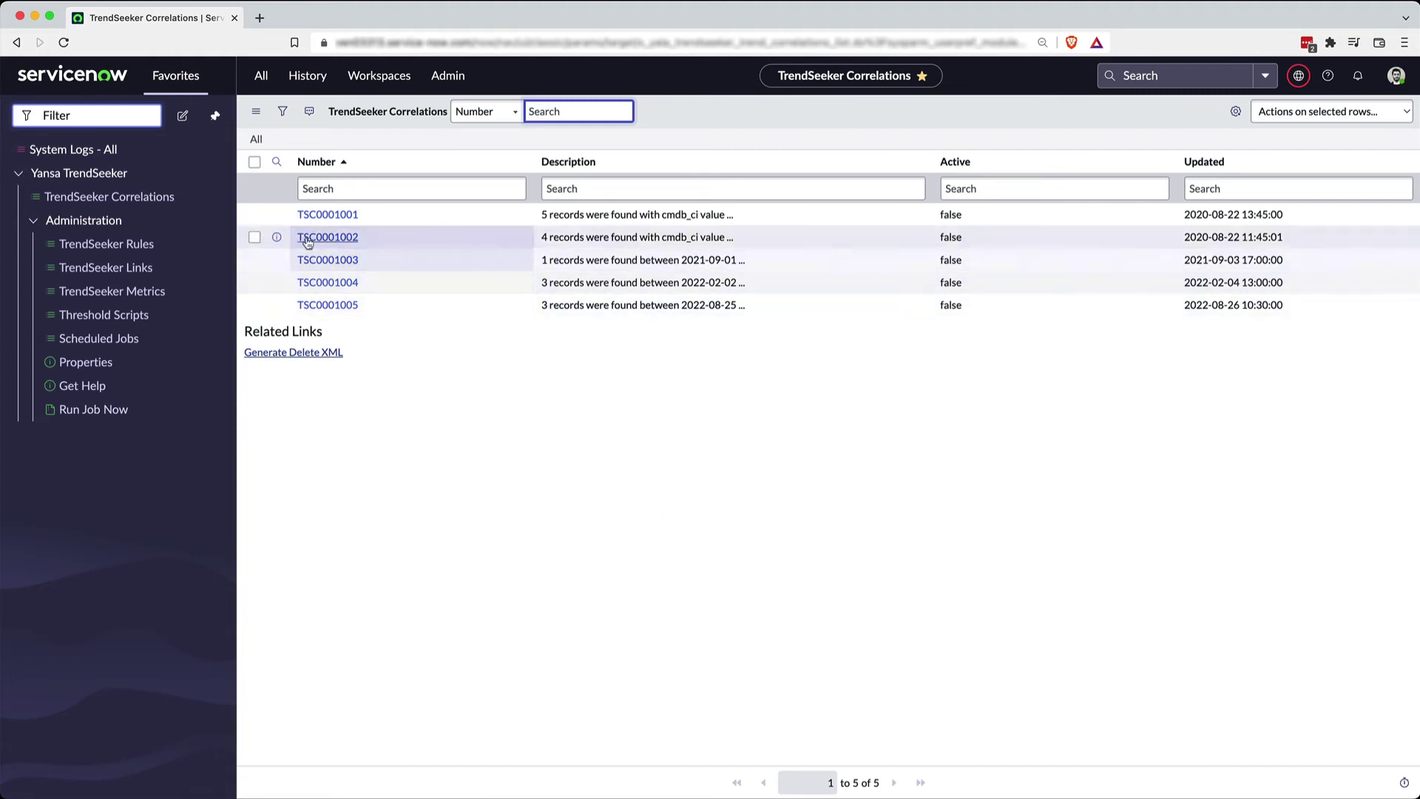
{"action": "left_click", "coordinate": [328, 214]}
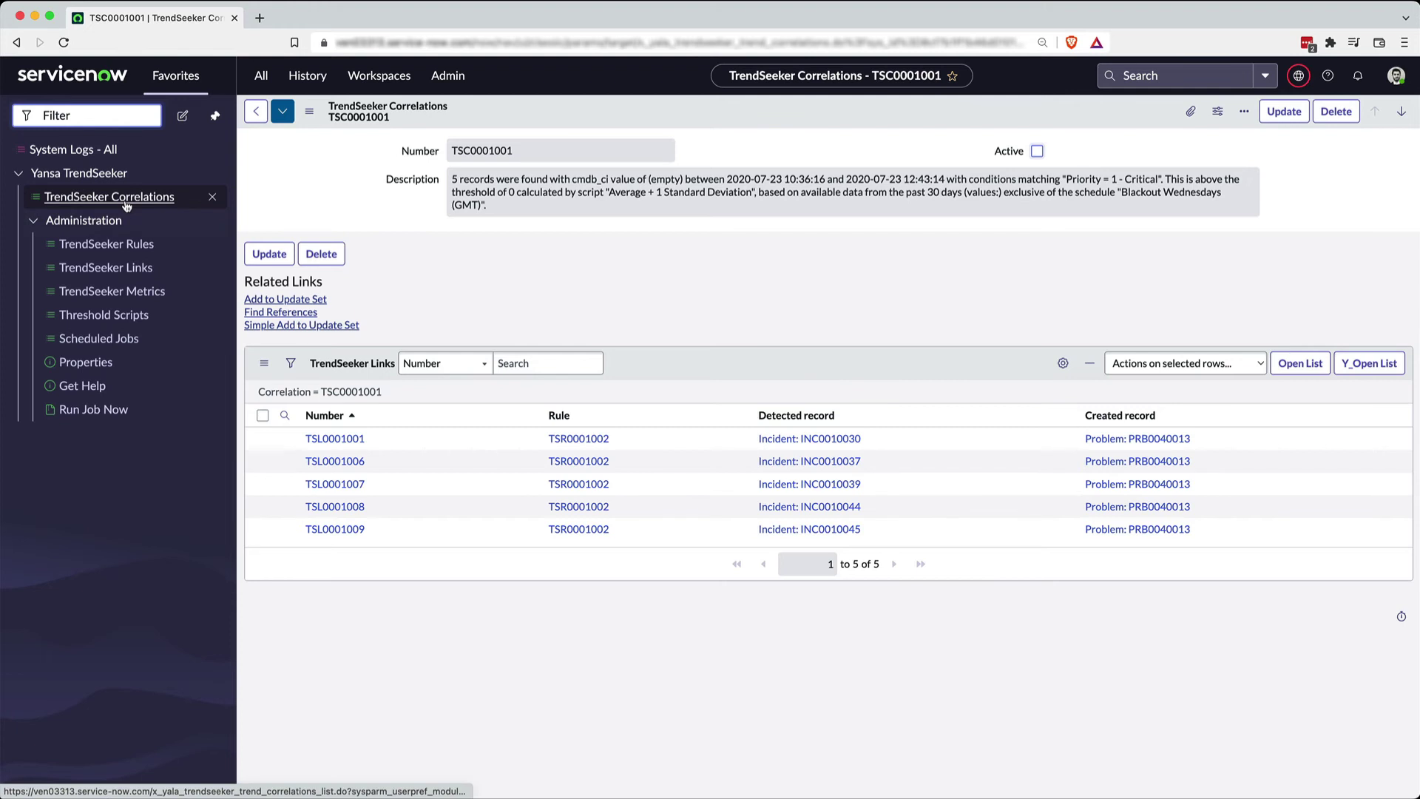
Reopen trend rule TSR0001002 and inspect its Order value and the note on running rules on demand
{"action": "left_click", "coordinate": [110, 244]}
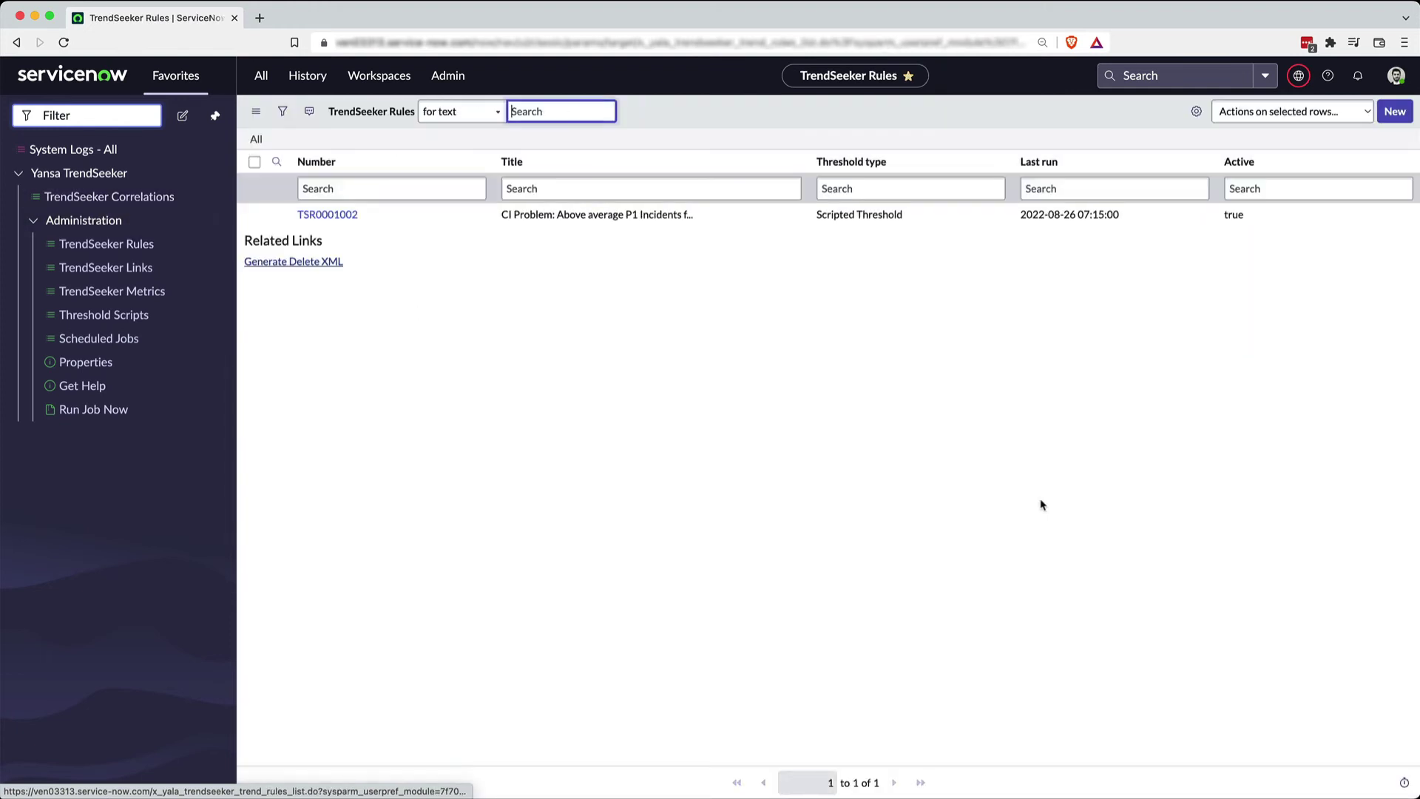
{"action": "left_click", "coordinate": [344, 217]}
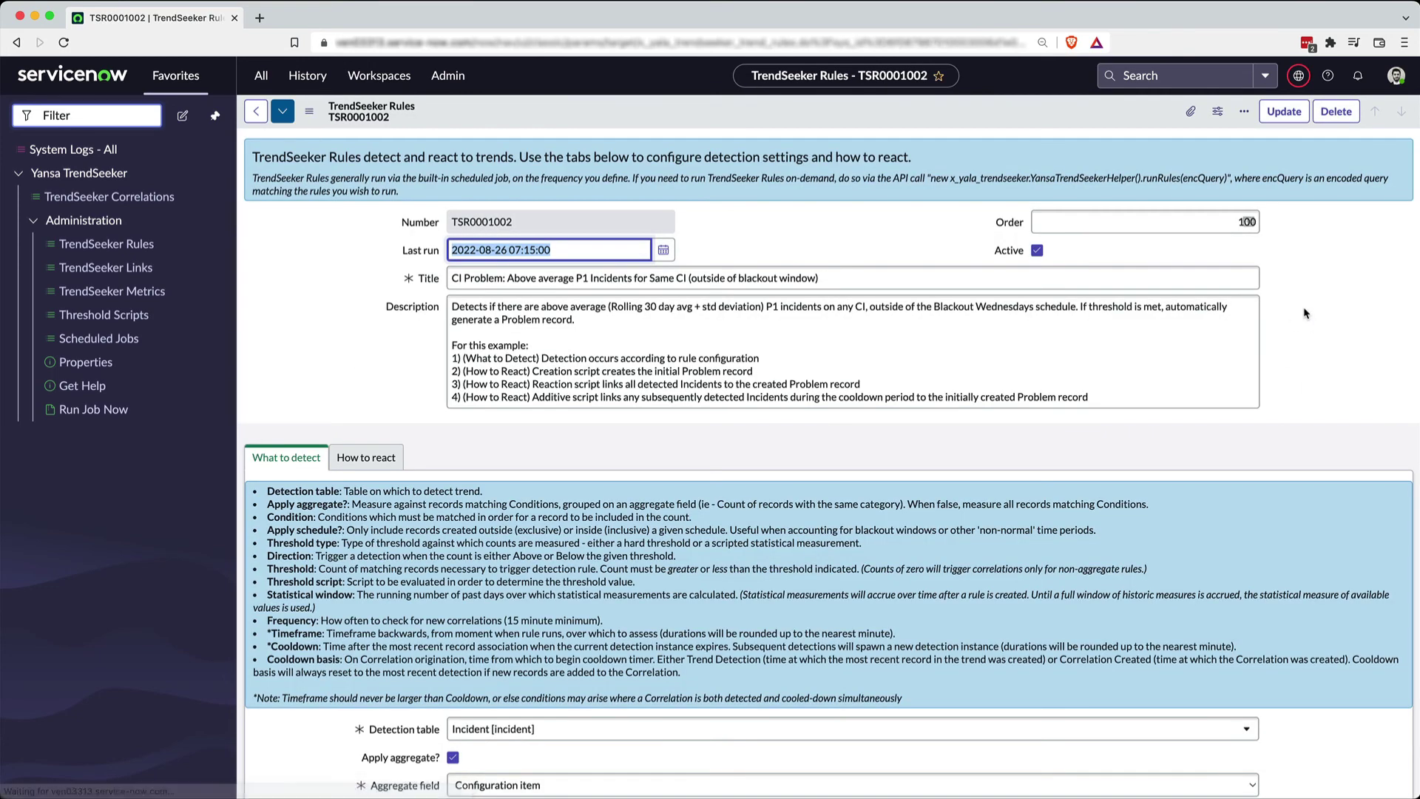
{"action": "double_click", "coordinate": [1233, 221]}
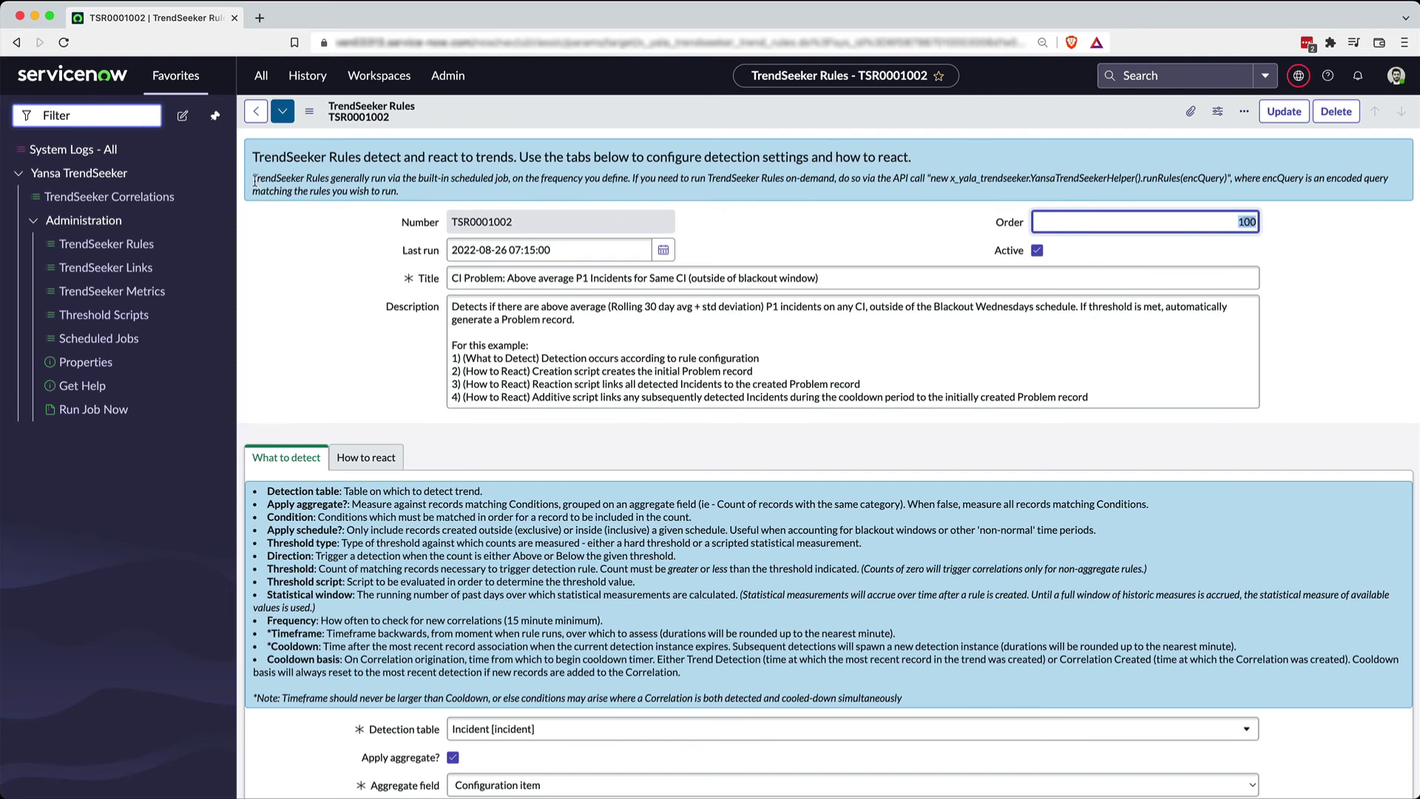
{"action": "left_click_drag", "start_coordinate": [252, 178], "coordinate": [403, 196]}
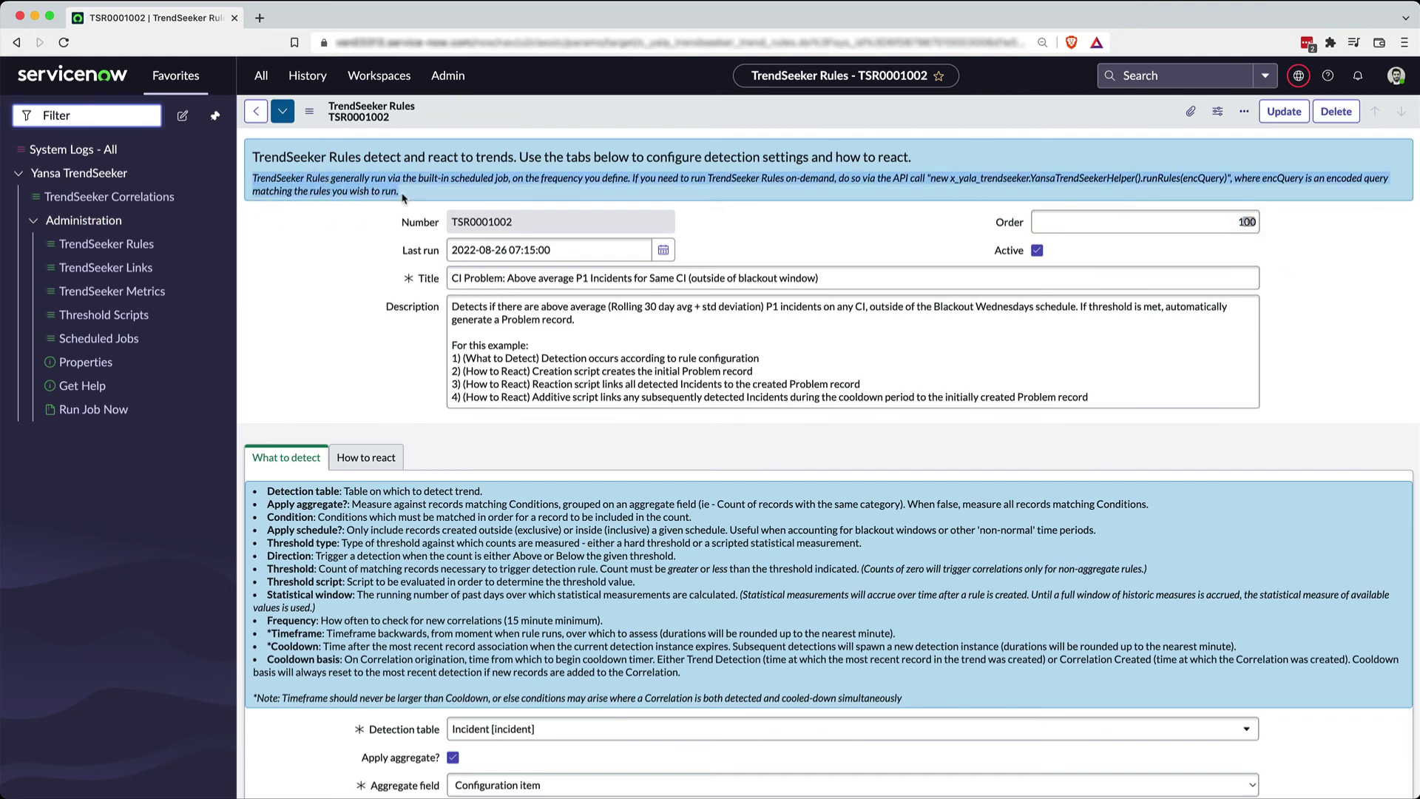